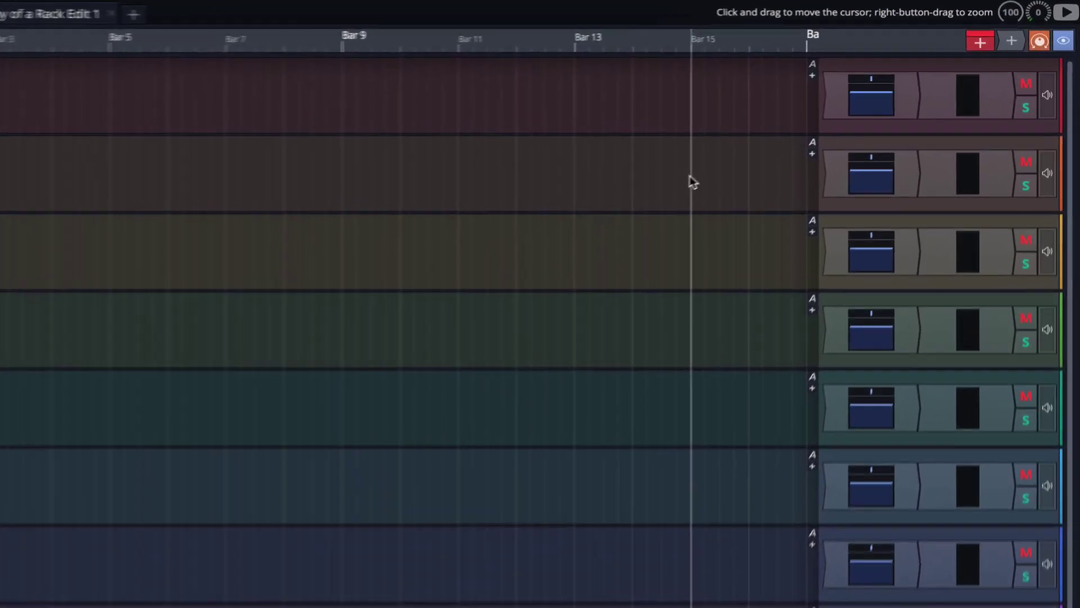
Step: Add a new empty plugin rack to track 1 and open it in the rack editor
drag(1007, 48, 810, 109)
mouse_move(704, 160)
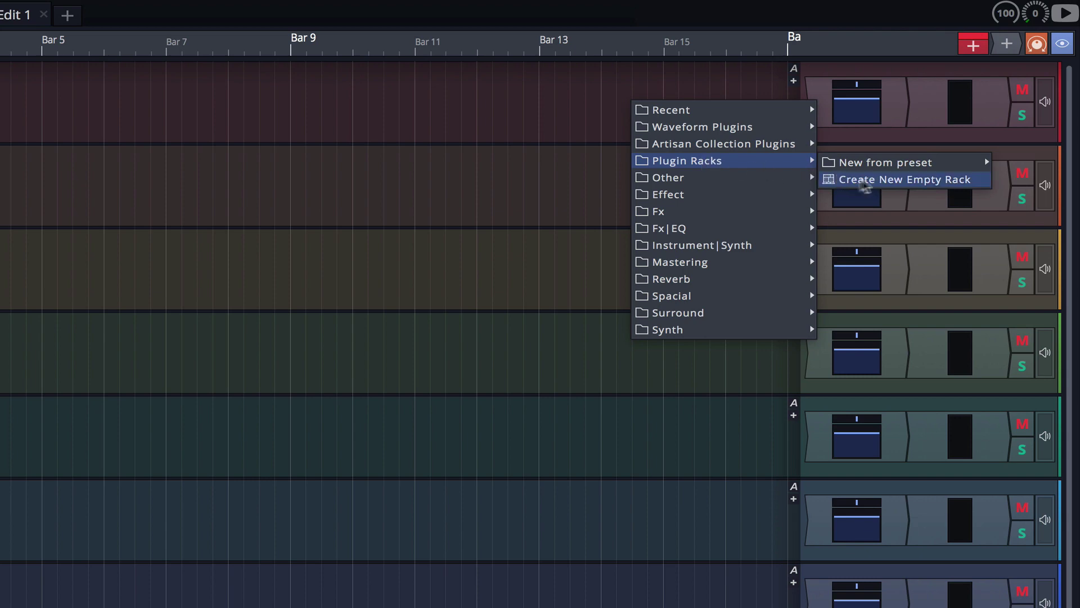
click(907, 167)
click(853, 112)
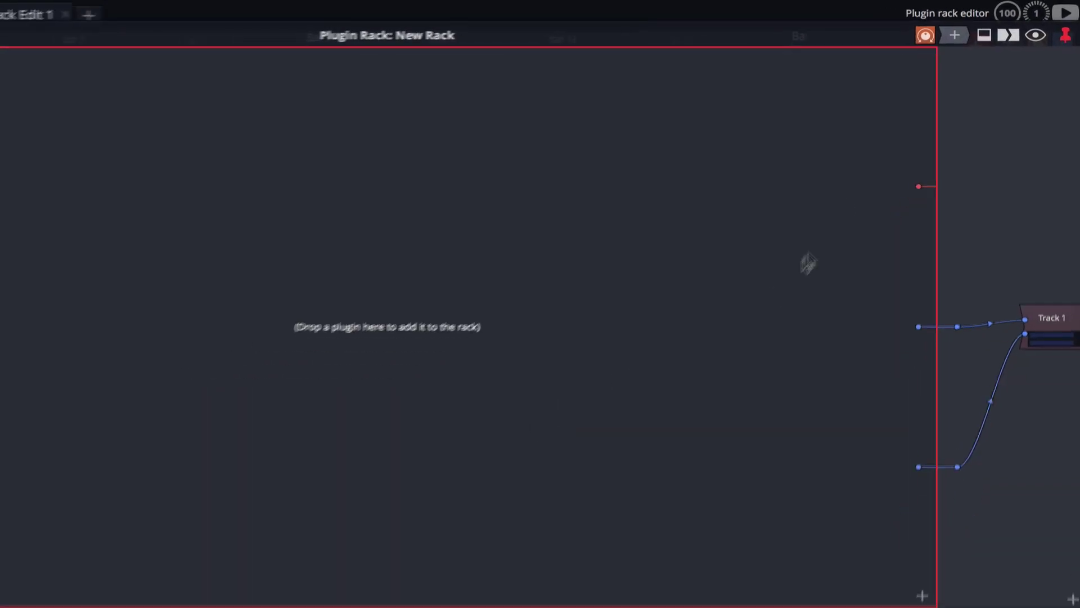
Step: Add a #TEqualiser plugin inside New Rack, leaving it unconnected
drag(985, 27, 676, 212)
mouse_move(613, 271)
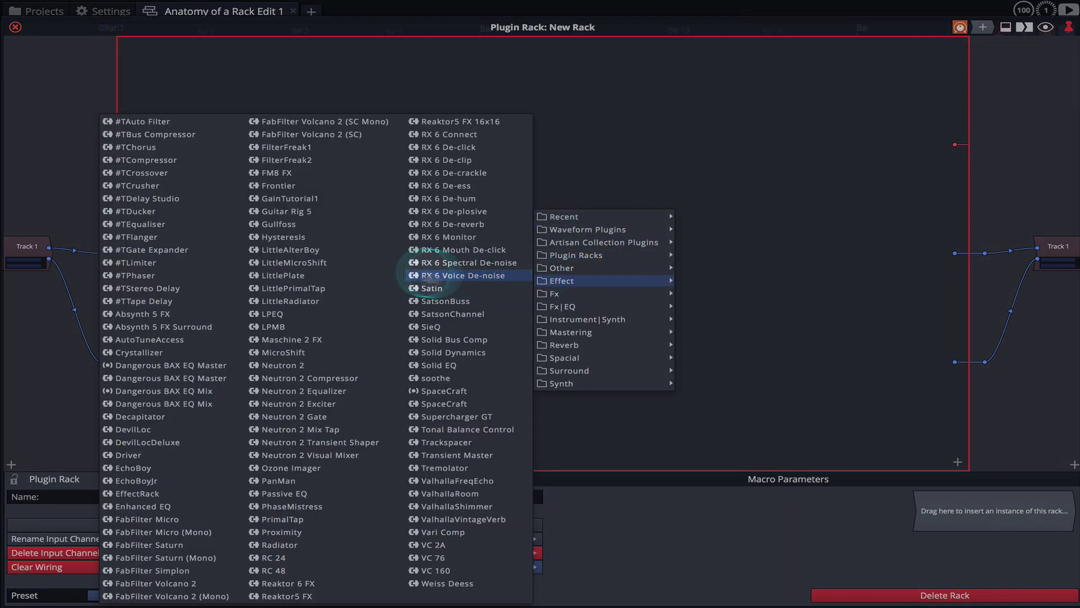
click(186, 231)
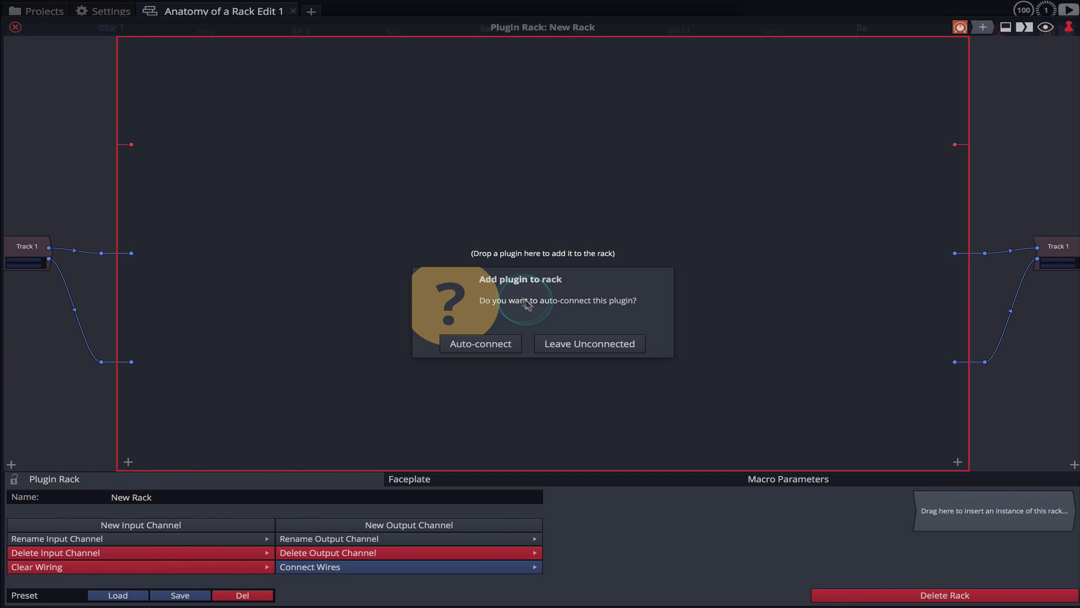
click(583, 349)
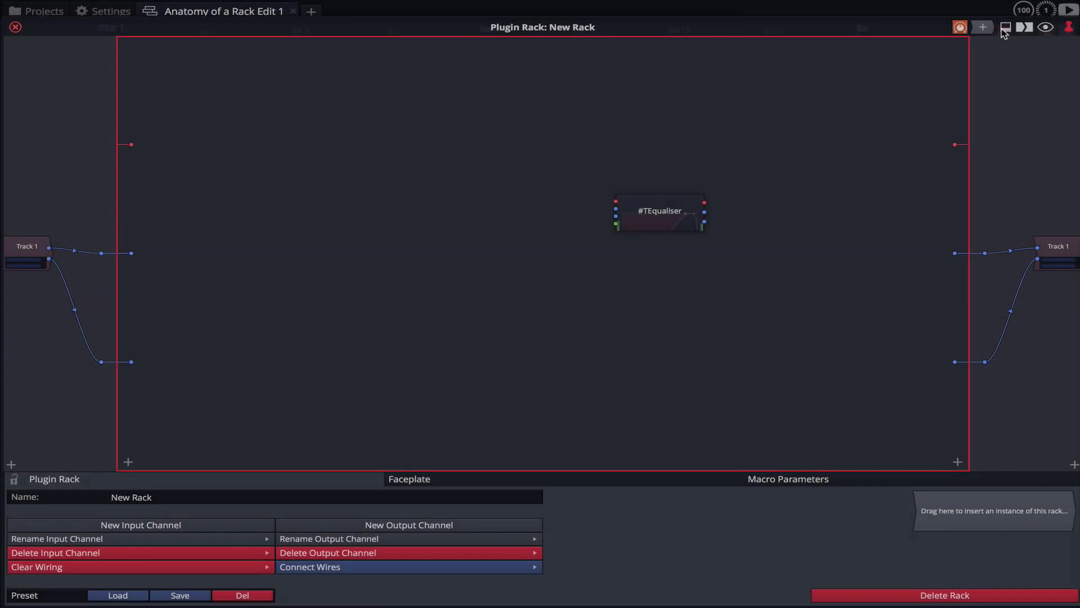
Step: Hide and restore the rack properties panel and I/O columns, then bring up the rack view choices
click(1005, 29)
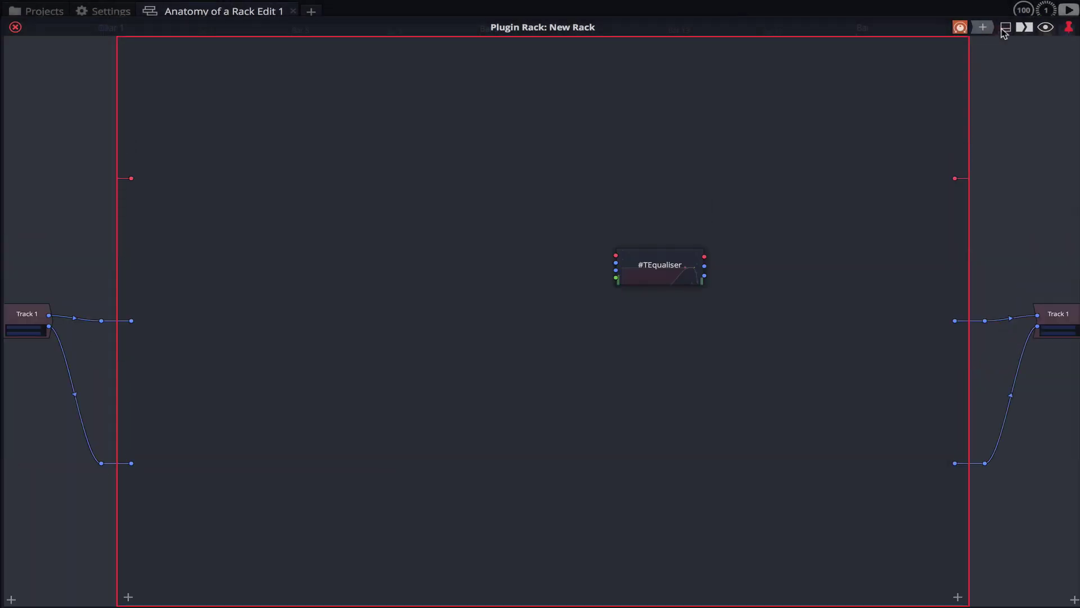
click(1005, 30)
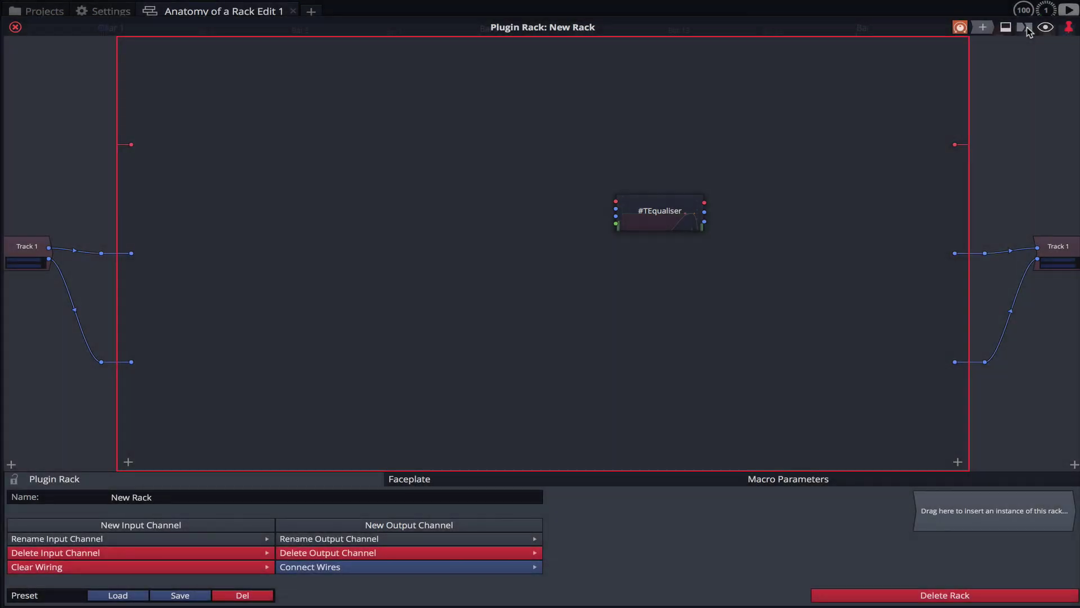
click(1026, 28)
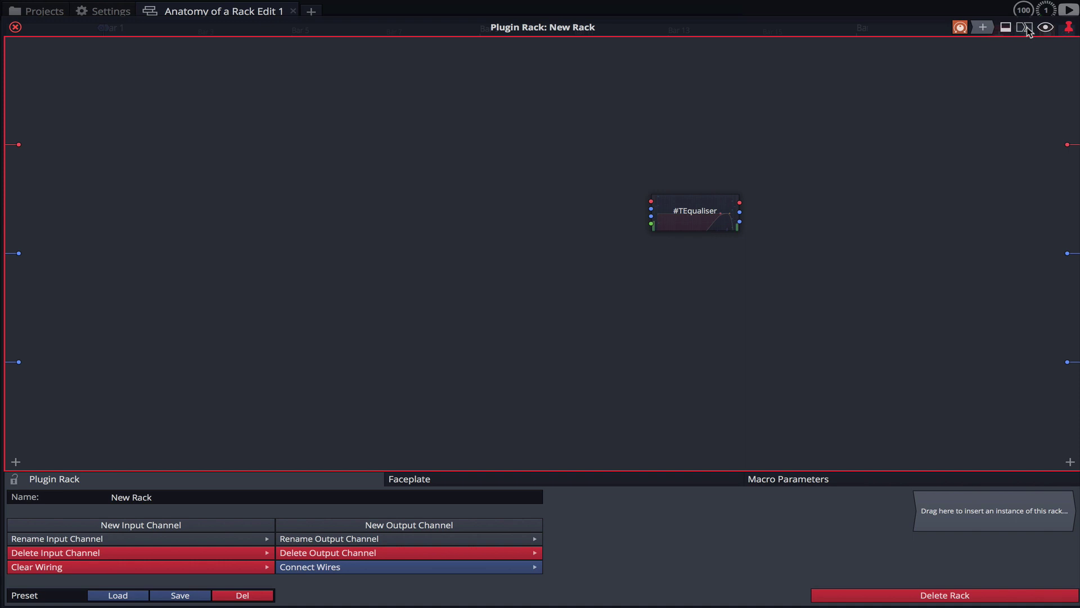
click(1026, 28)
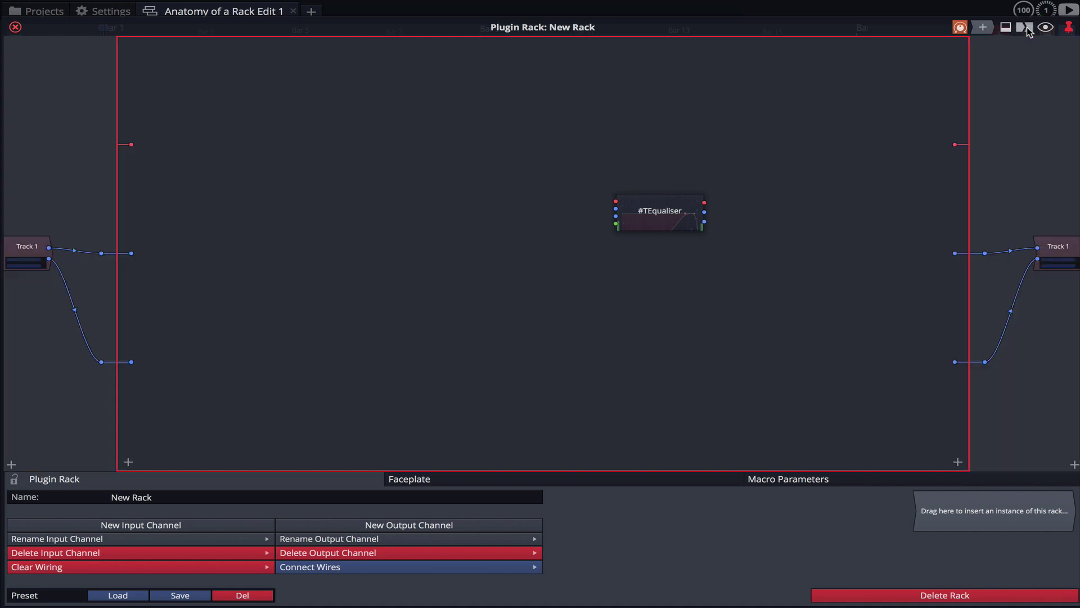
click(1046, 28)
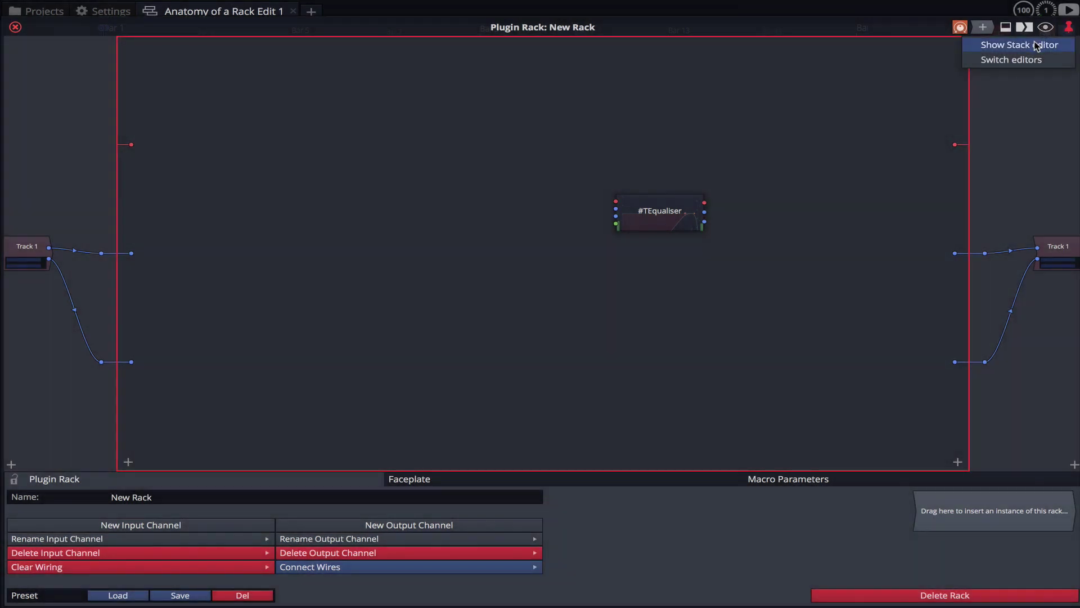
Step: Choose the Stack editor view for the rack
click(1037, 47)
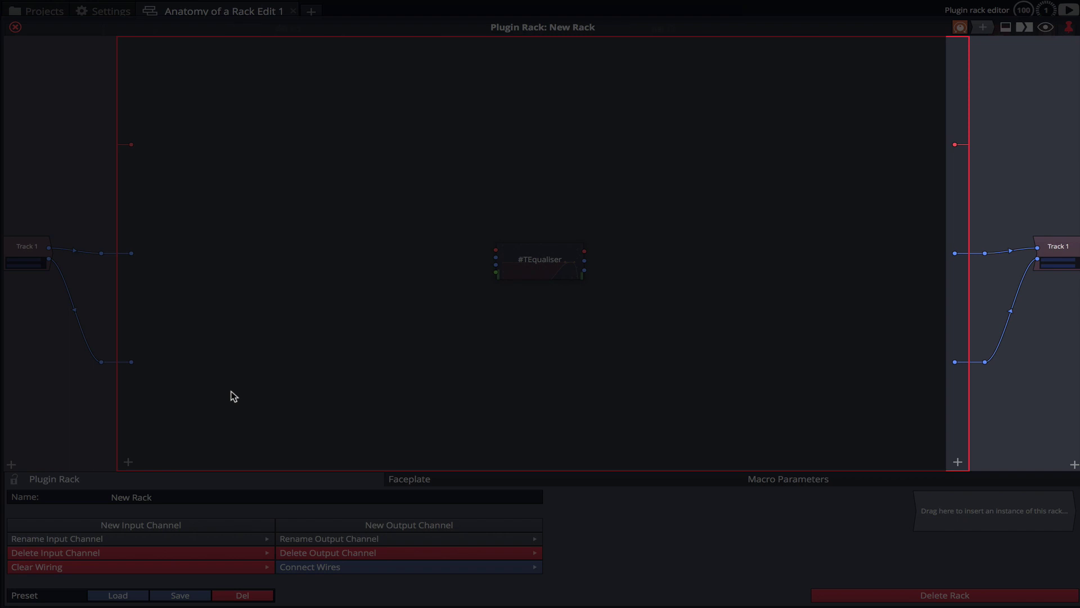
click(234, 396)
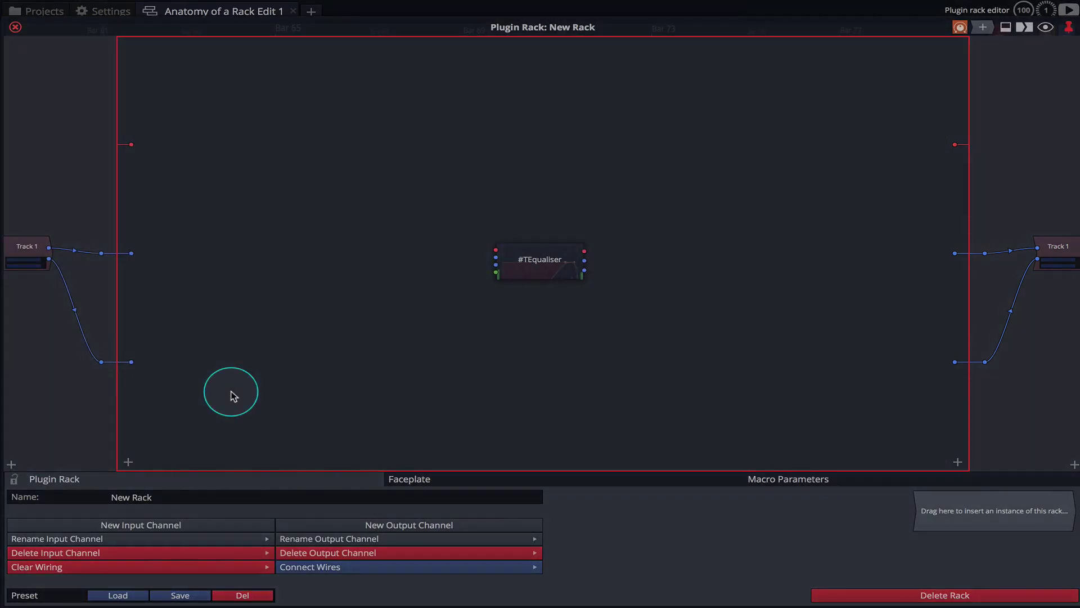
click(138, 460)
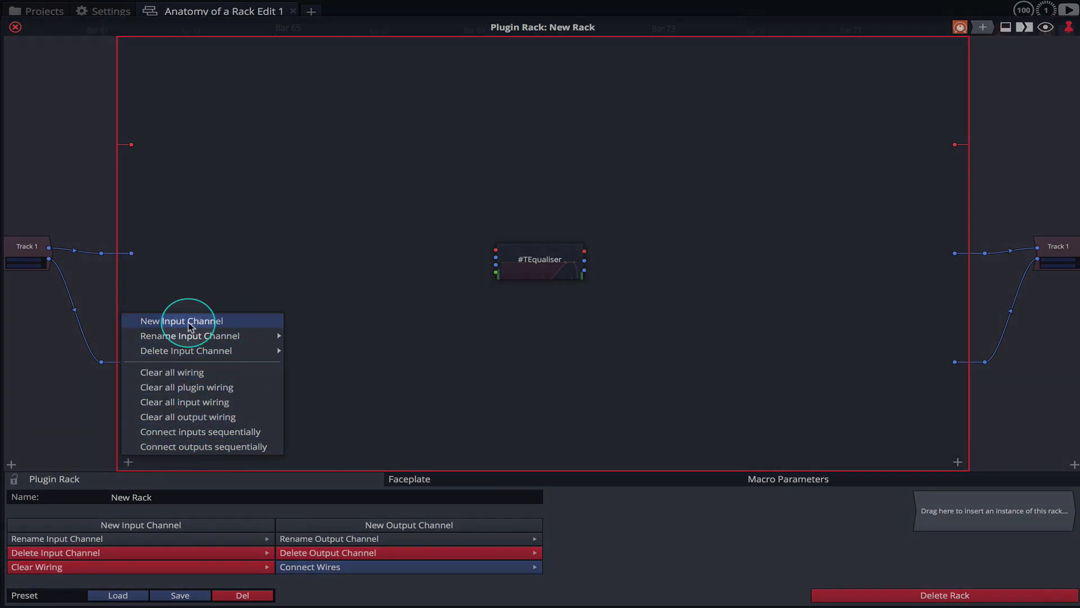
click(442, 329)
click(957, 461)
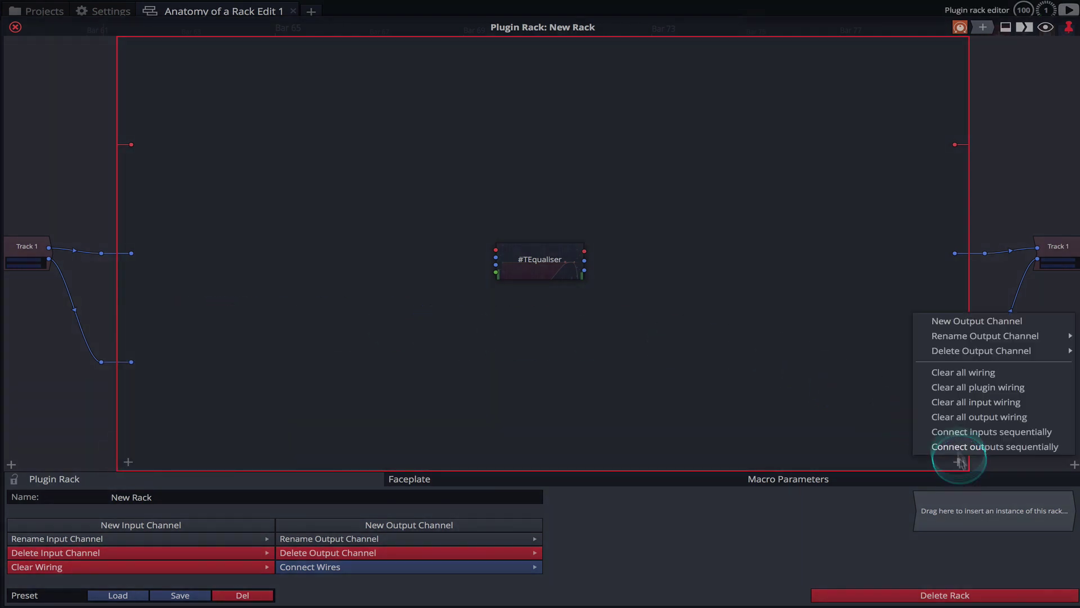
mouse_move(995, 332)
click(878, 328)
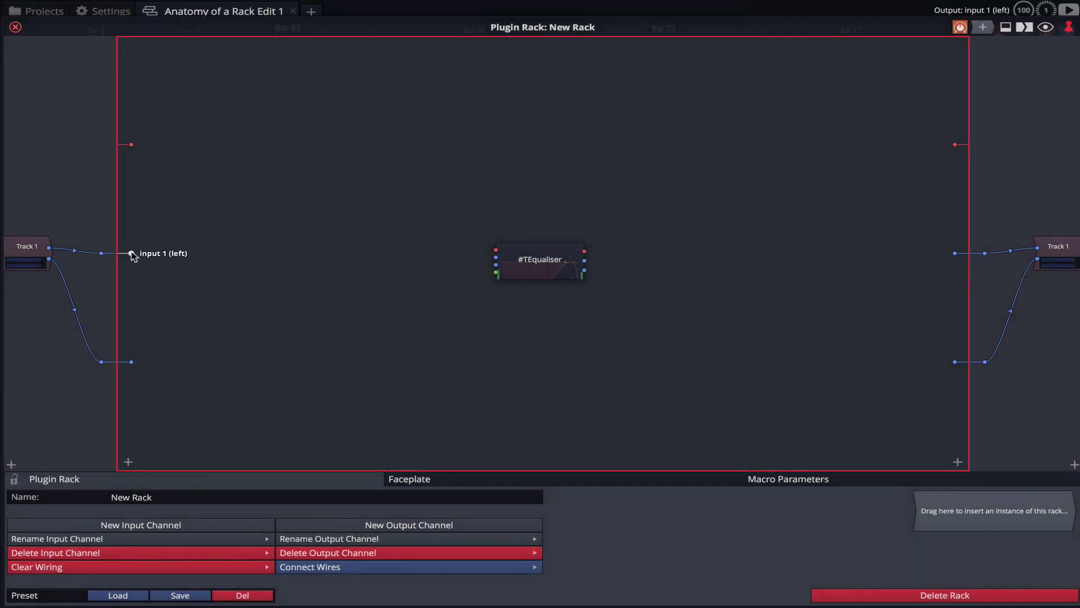
Step: Wire rack inputs 1, 2 and MIDI into #TEqualiser, and its outputs to outputs 1, 2 and MIDI
click(176, 253)
drag(177, 254, 491, 258)
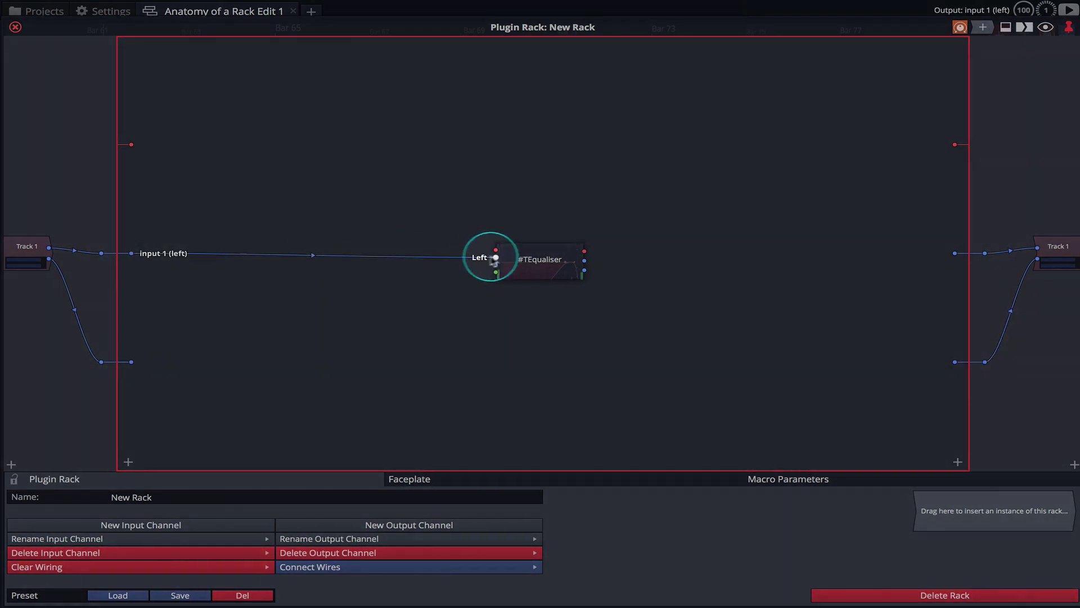
drag(133, 361, 498, 270)
drag(584, 260, 956, 256)
drag(584, 270, 955, 362)
drag(132, 144, 496, 250)
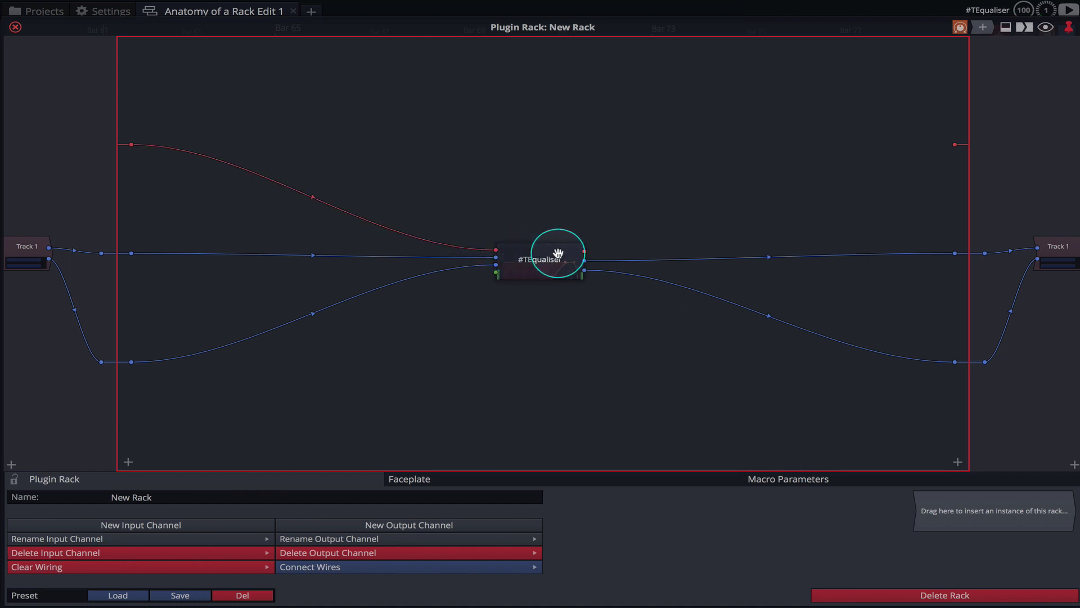
drag(585, 252, 958, 146)
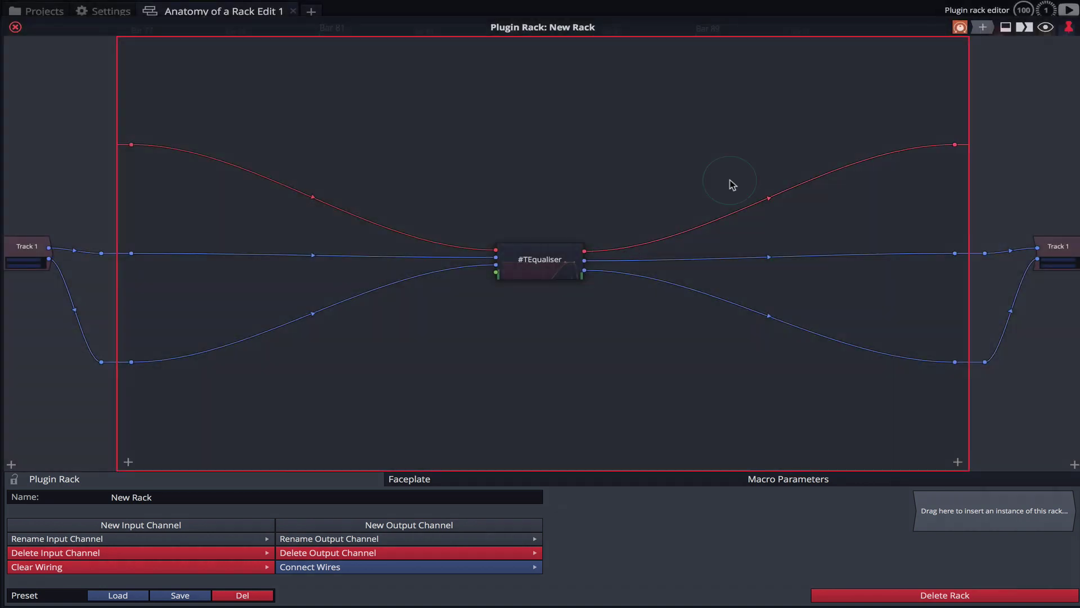
click(383, 199)
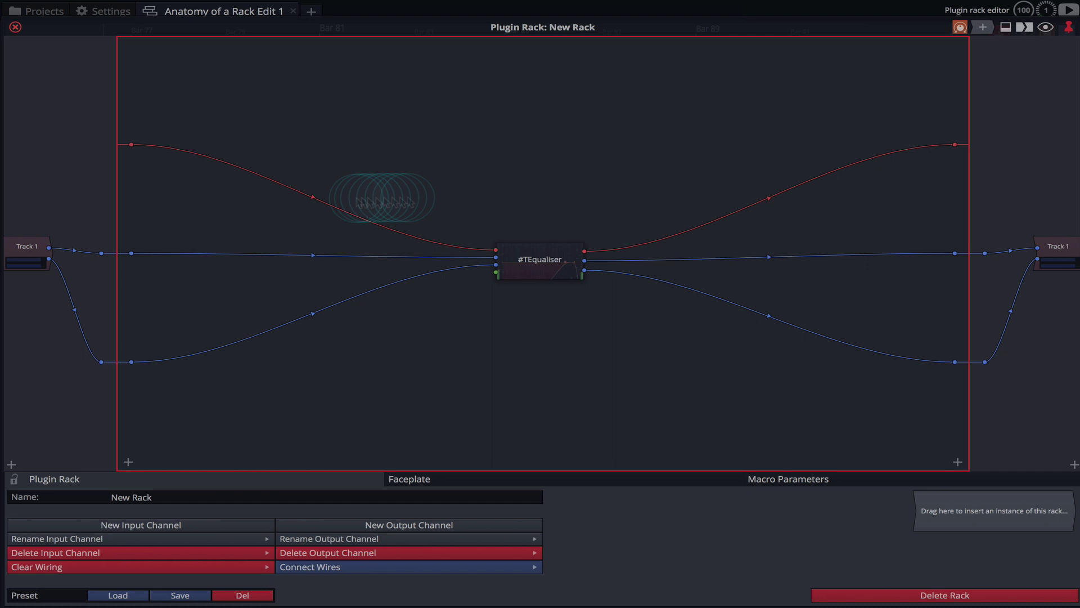
click(27, 247)
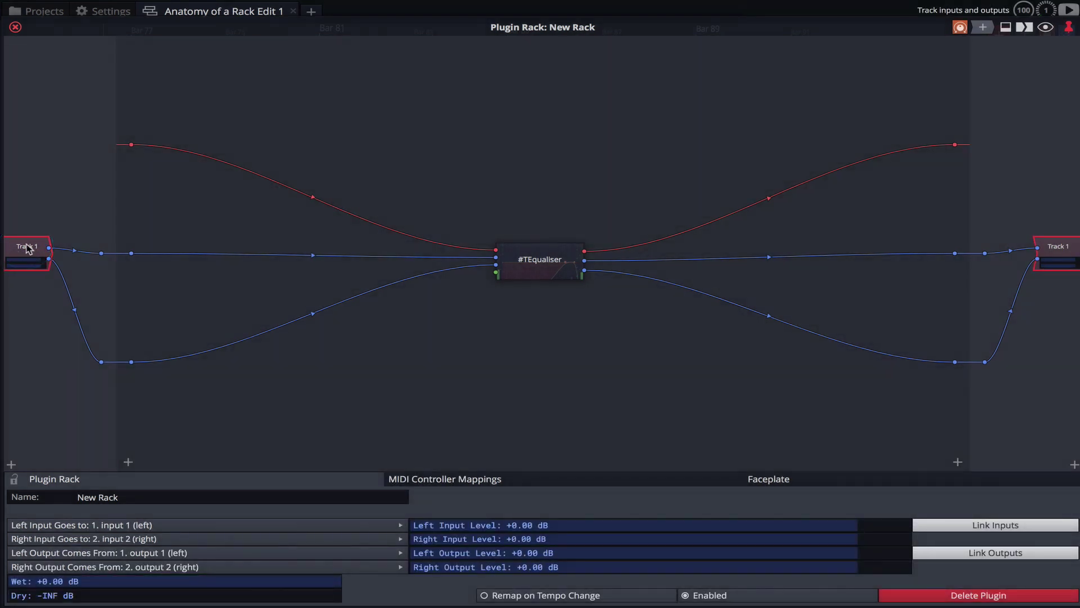
click(320, 394)
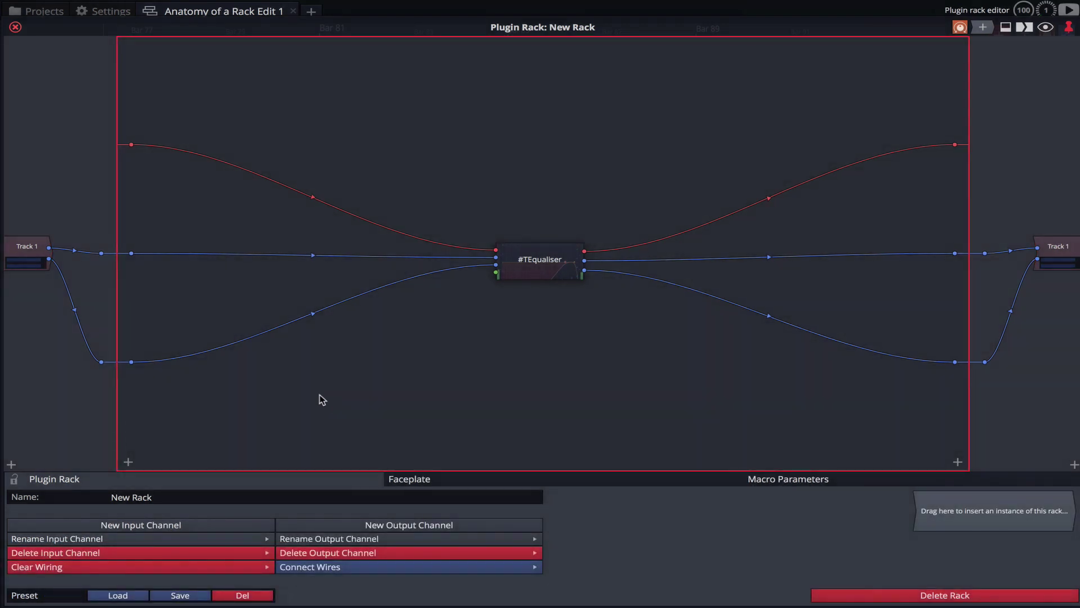
Step: Rename the rack to 'My Rack'
click(172, 497)
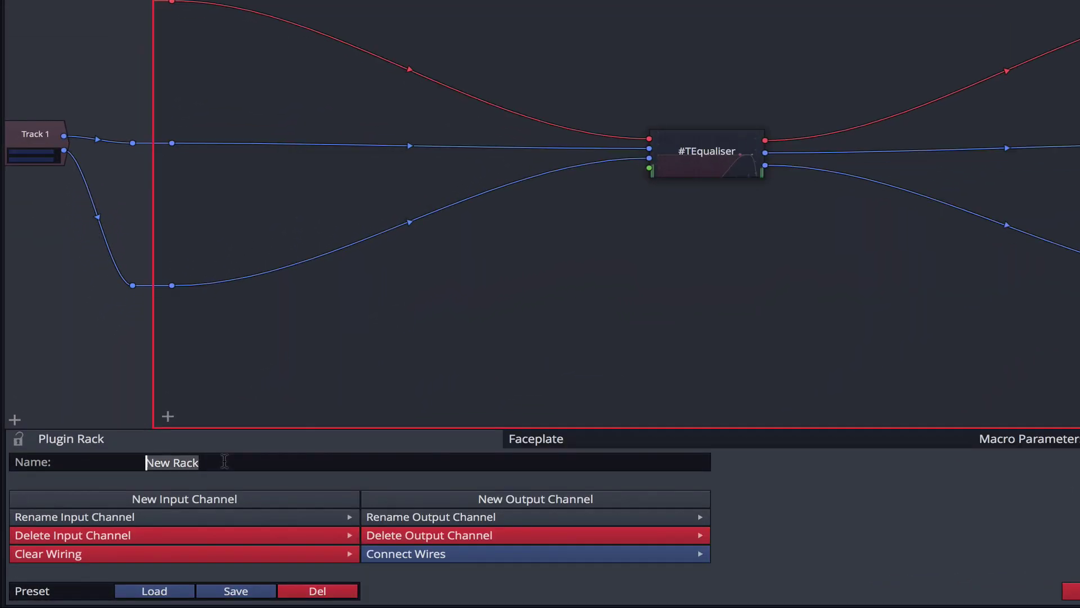
text(My Rack)
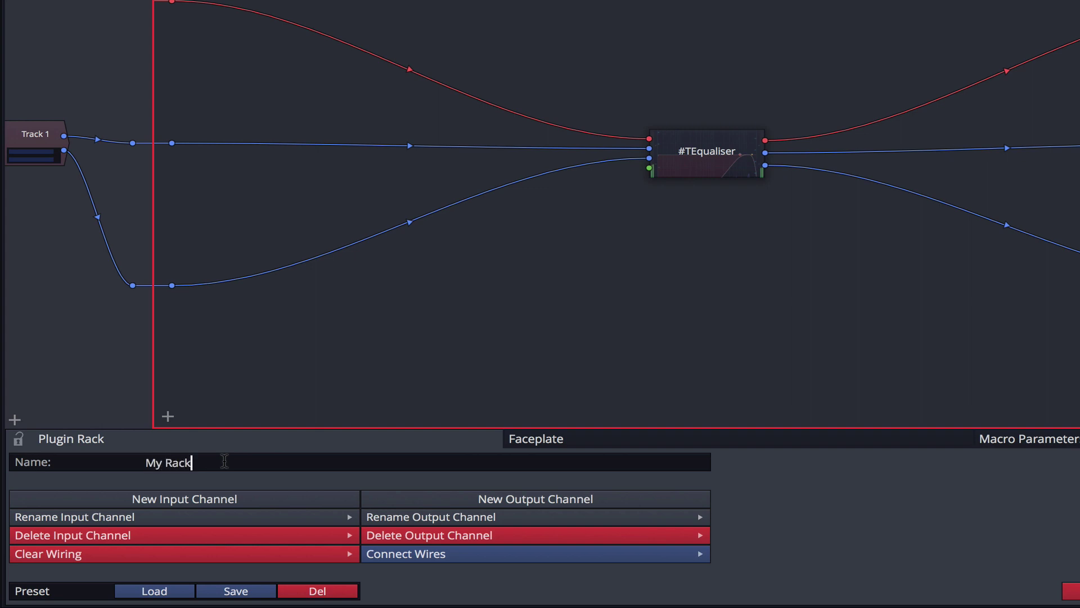
key(Return)
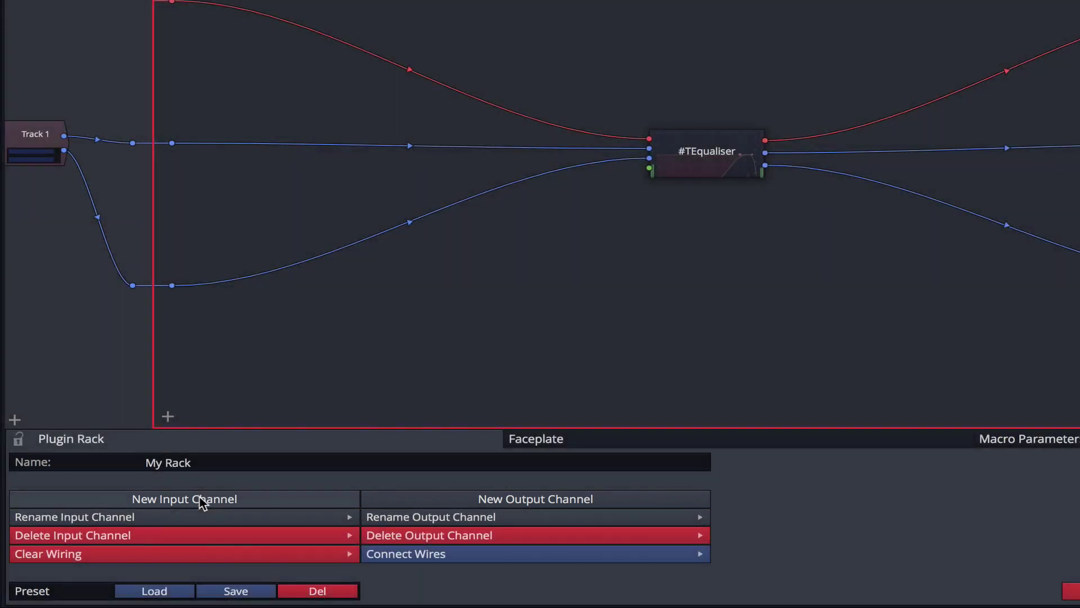
Step: Add a new rack input channel named 'Sidechain'
click(203, 503)
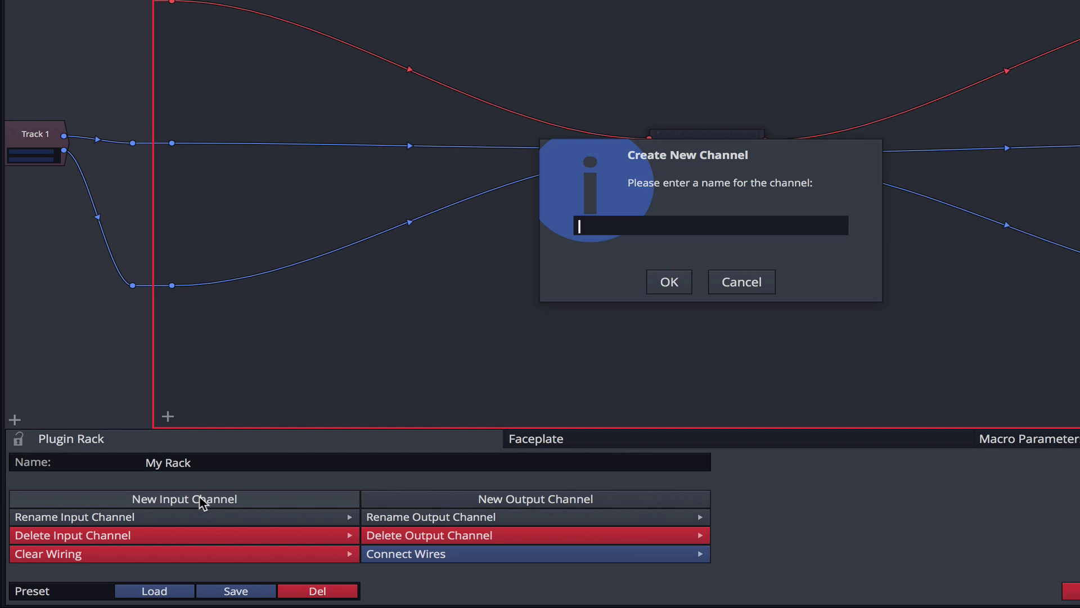
text(Sidechain)
click(668, 281)
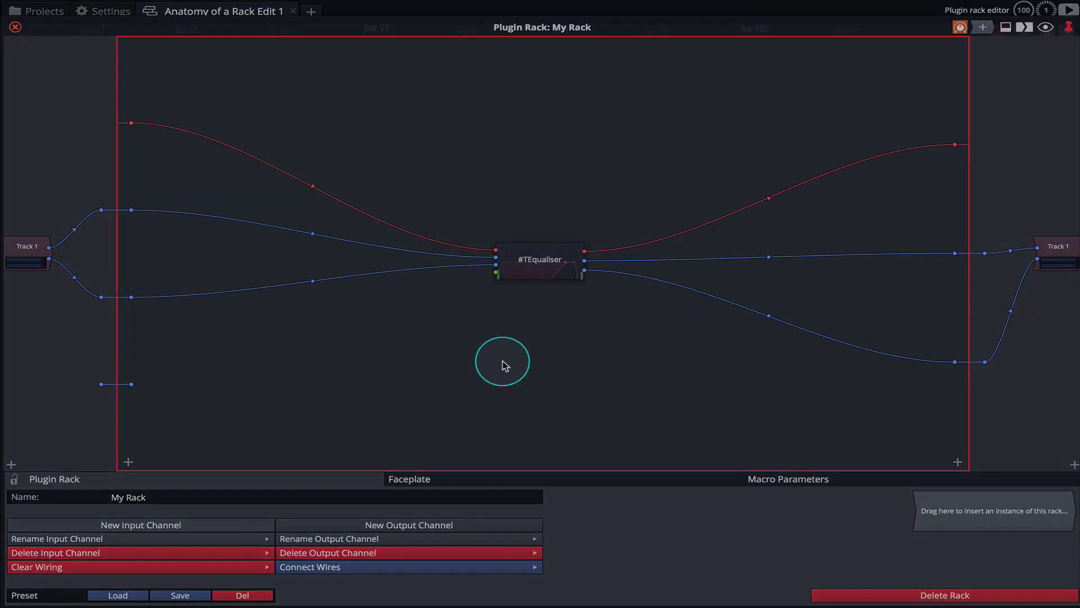
Step: Open #TEqualiser's properties and view its MIDI Controller Mappings, Faceplate and Macro Parameters tabs
double_click(530, 265)
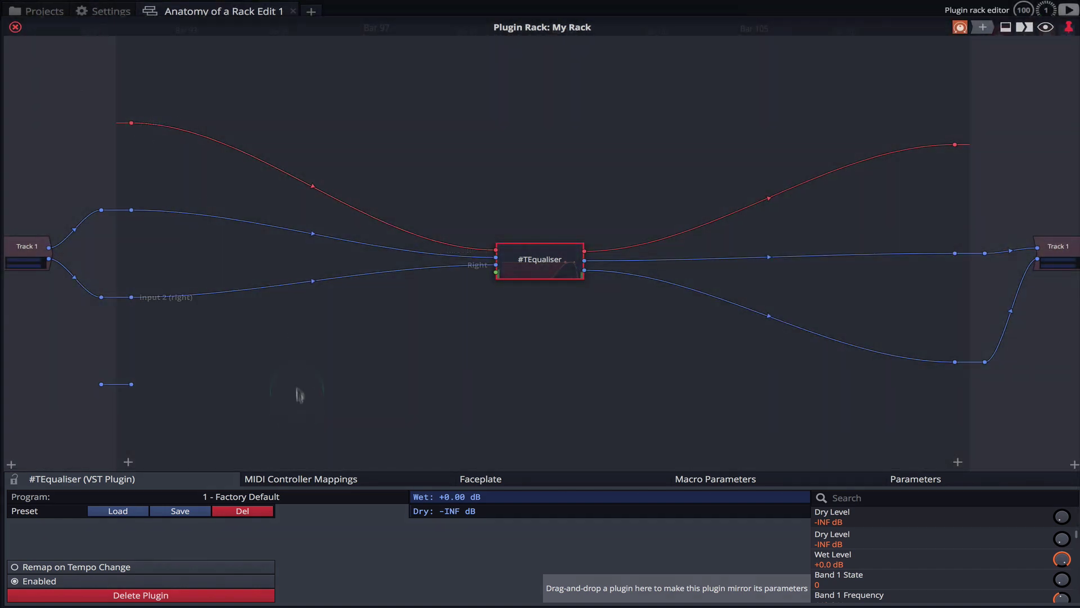
click(300, 478)
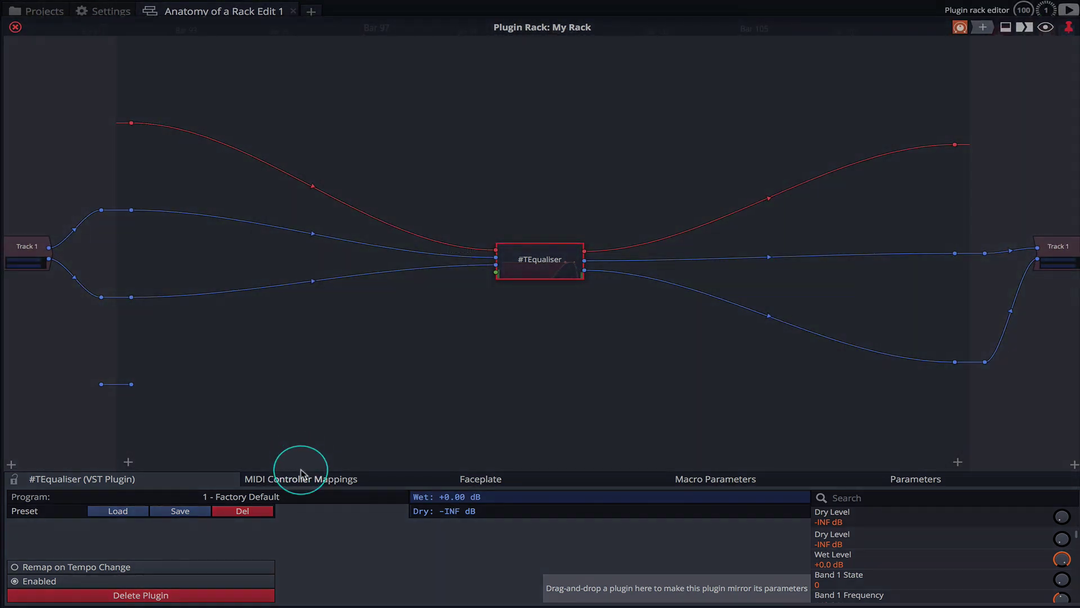
click(491, 477)
click(709, 479)
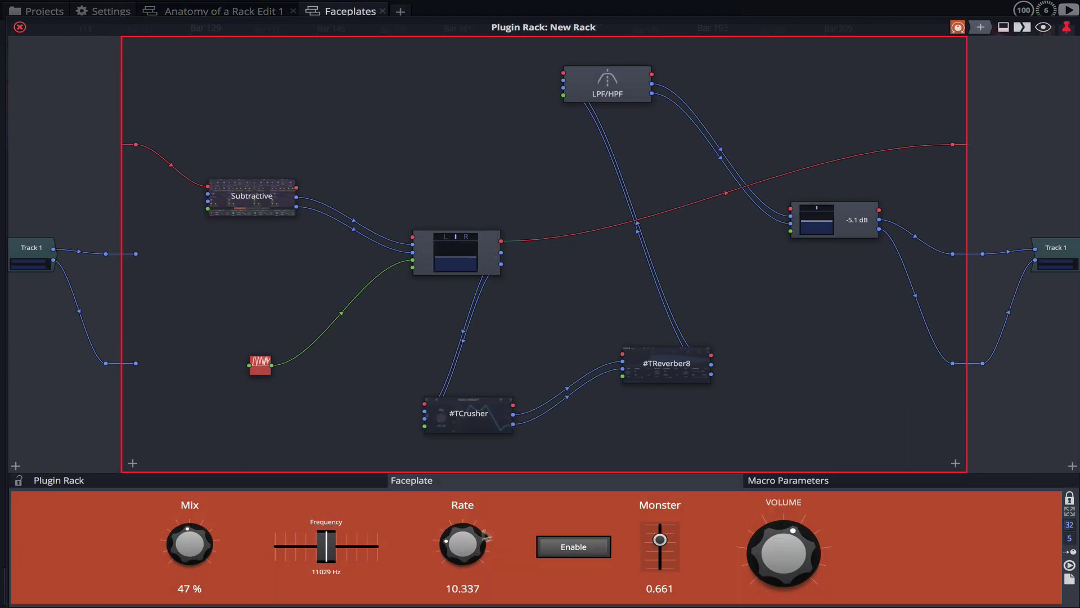
Step: Lower the Faceplates rack VOLUME to about -12.8 dB and switch on the faceplate's Enable option
drag(770, 542, 770, 577)
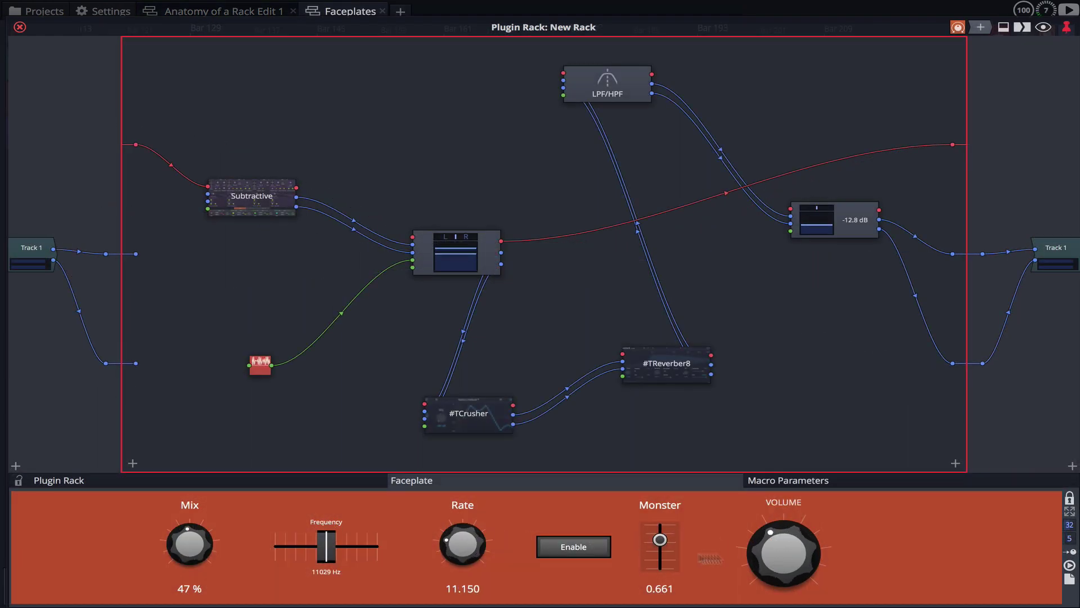
click(597, 555)
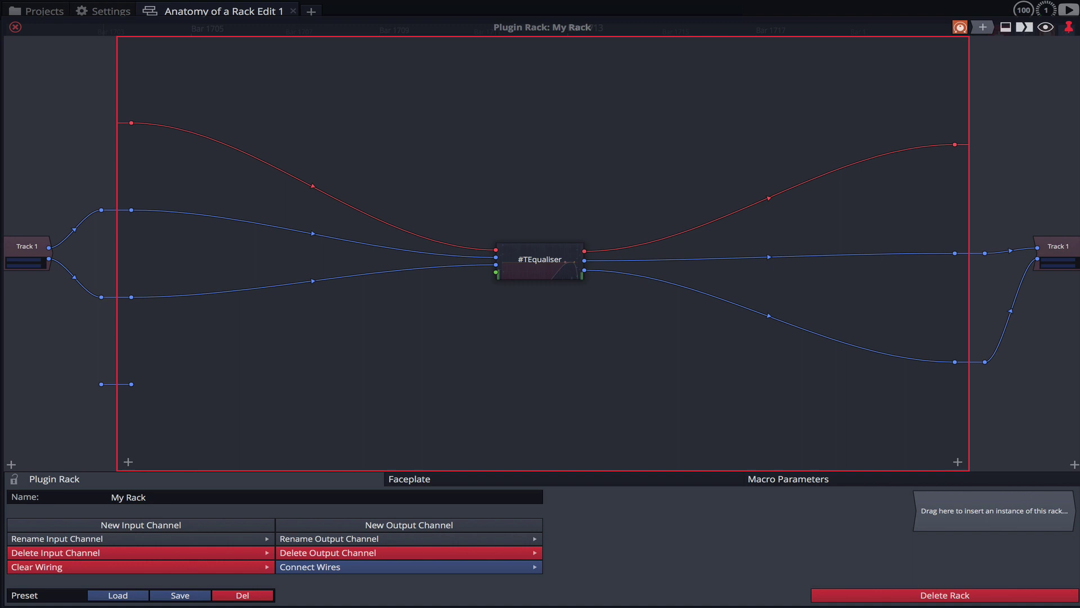